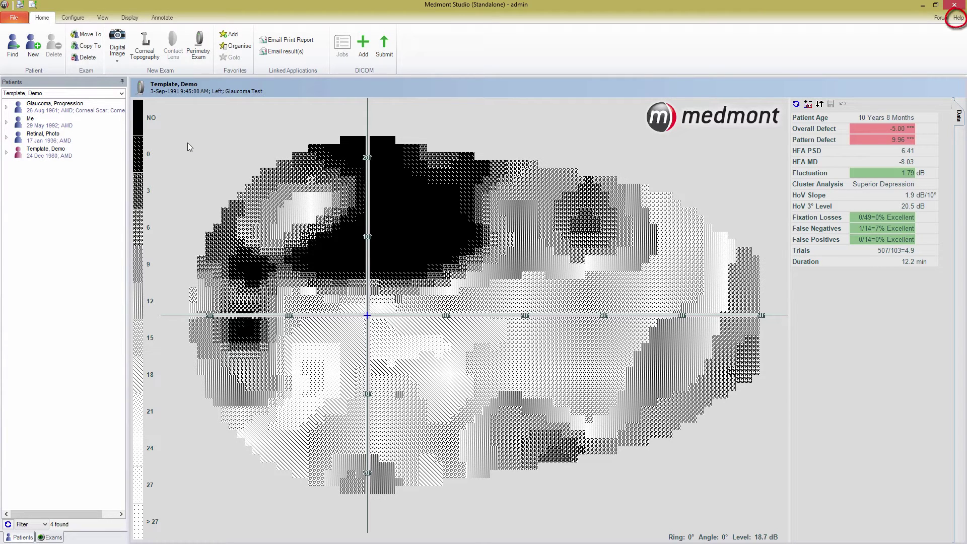
Check the program's version information under Help, then dismiss it and close the help options.
left_click(958, 18)
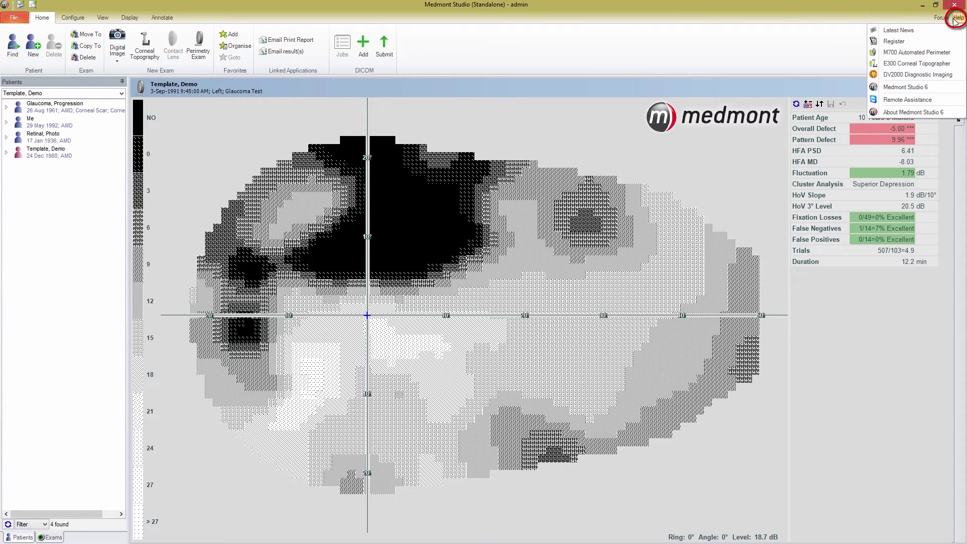
left_click(910, 111)
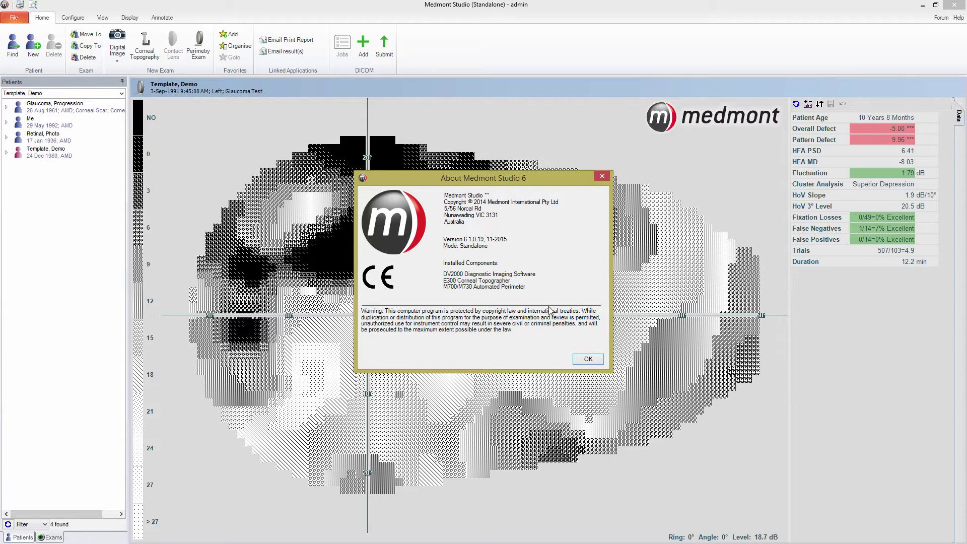
left_click(588, 358)
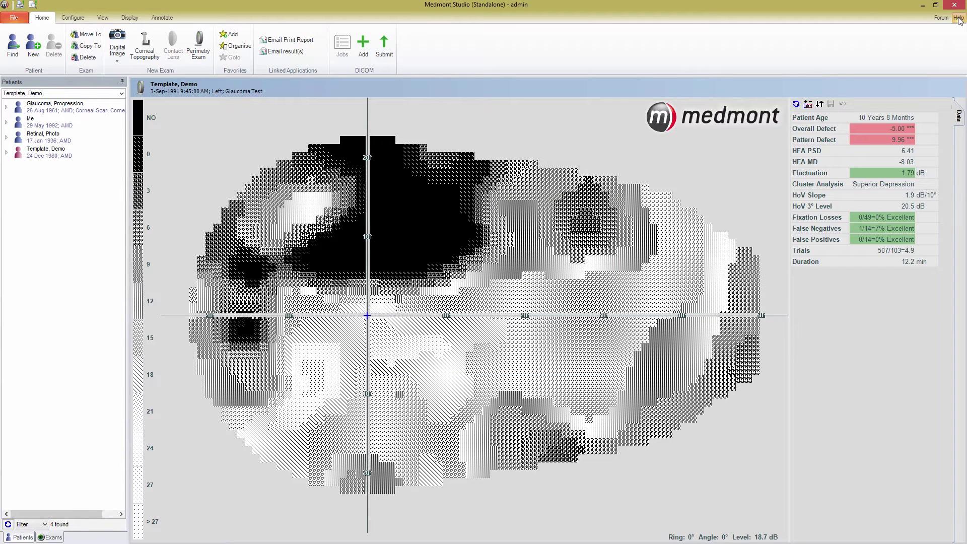
left_click(958, 18)
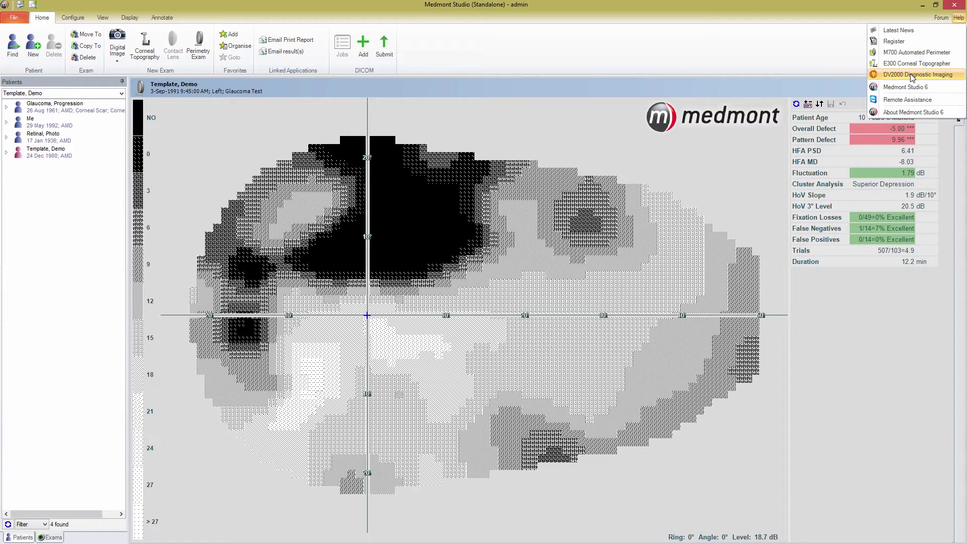
left_click(767, 62)
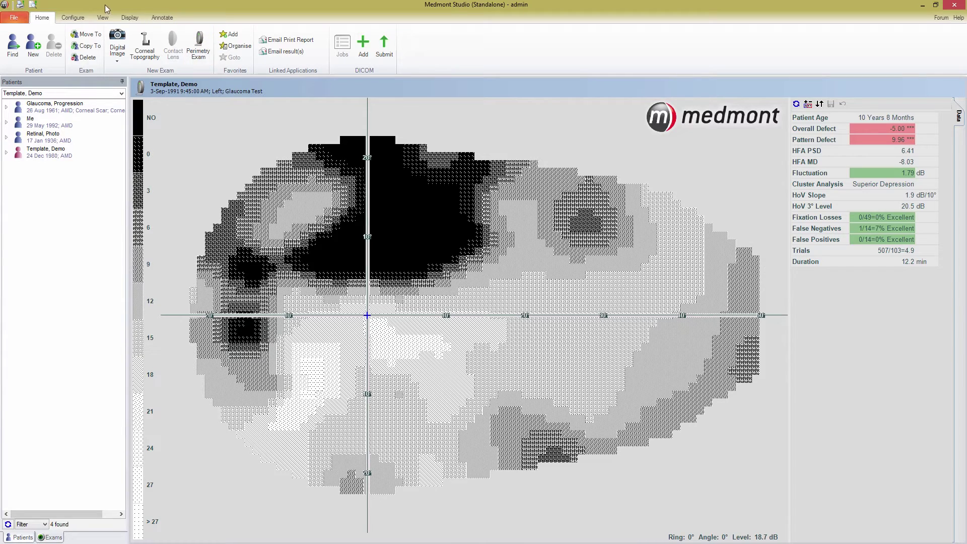
Import M156186.icf from Desktop\Calibration File as new M700 instrument M156186.
left_click(74, 17)
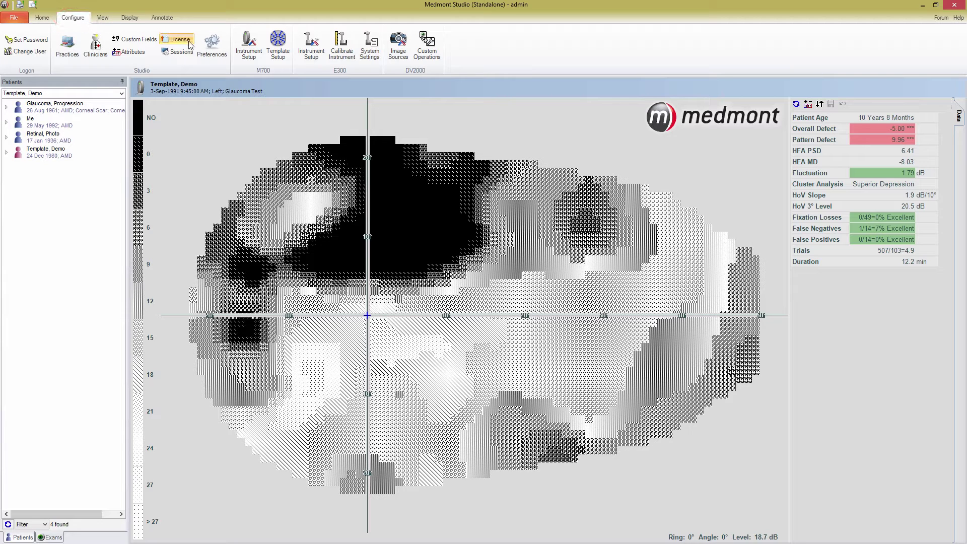
left_click(244, 52)
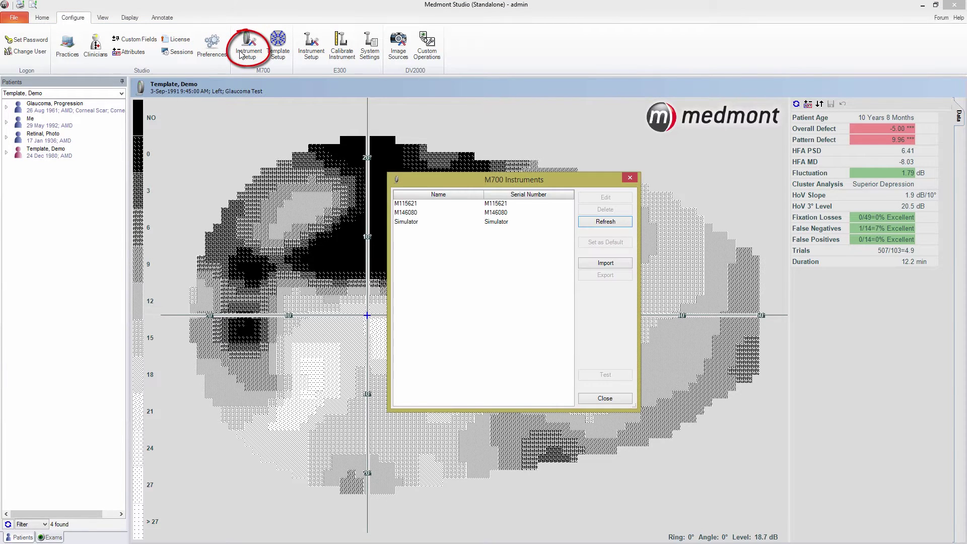
left_click(614, 266)
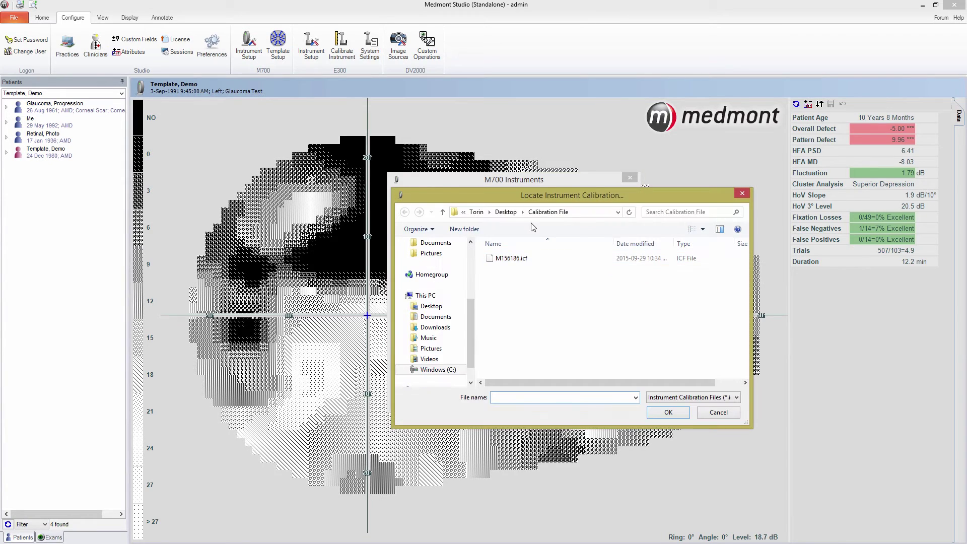
left_click(505, 212)
mouse_move(531, 279)
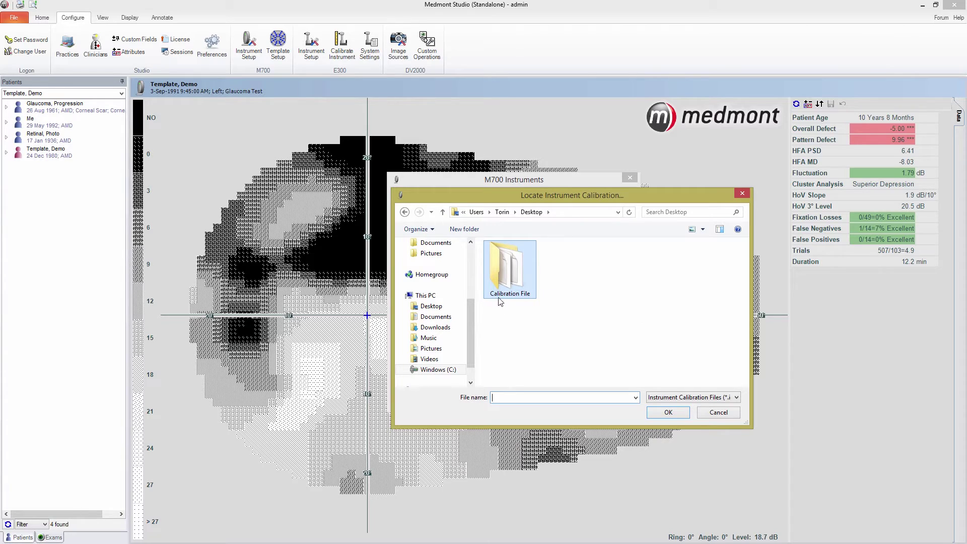
double_click(508, 274)
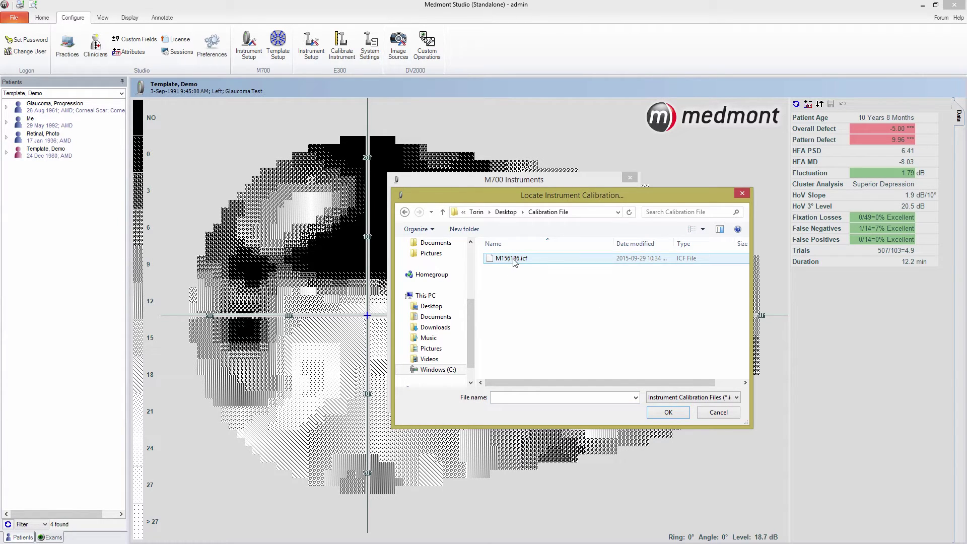
left_click(512, 261)
left_click(668, 412)
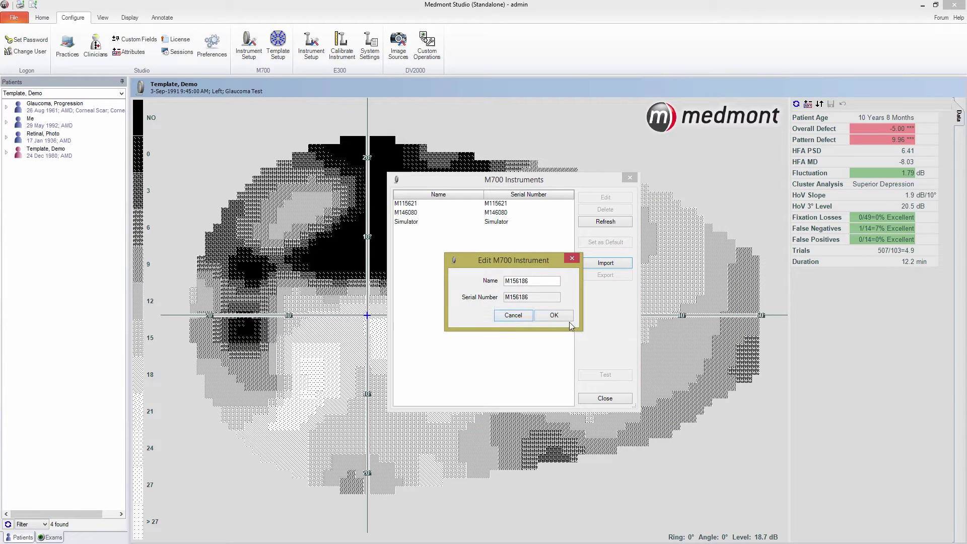
left_click(563, 317)
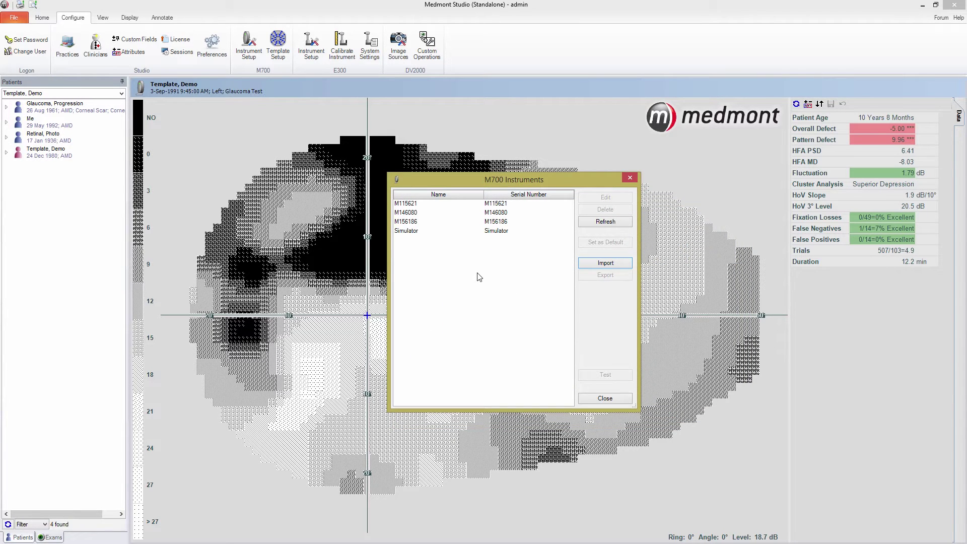
Make M146080 the default perimeter, then unset it, select Simulator and close the instrument list.
left_click(420, 214)
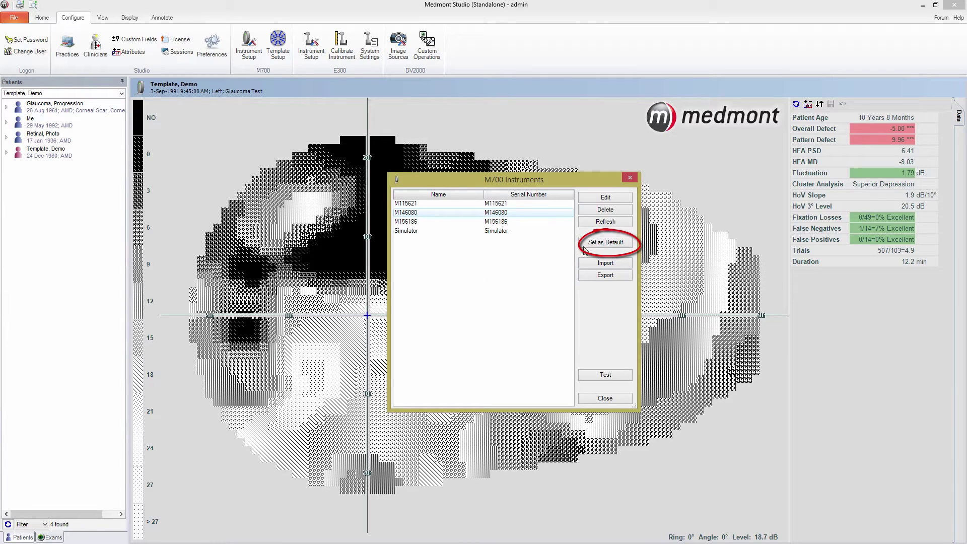
left_click(602, 249)
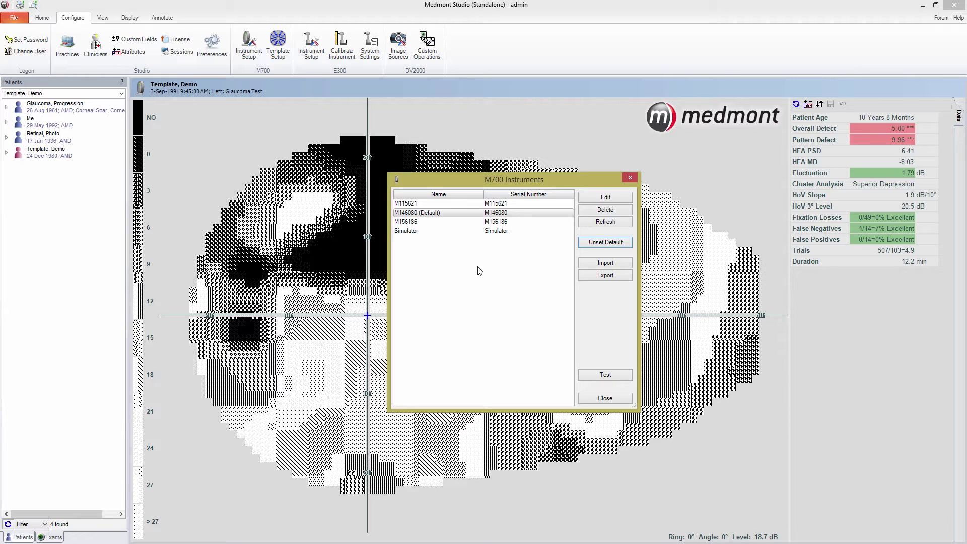
left_click(479, 214)
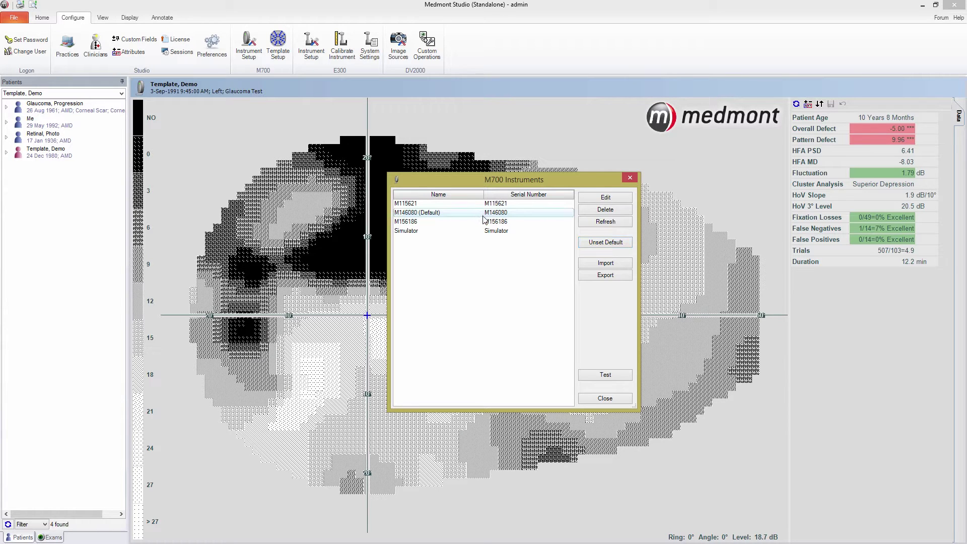
left_click(606, 243)
left_click(507, 232)
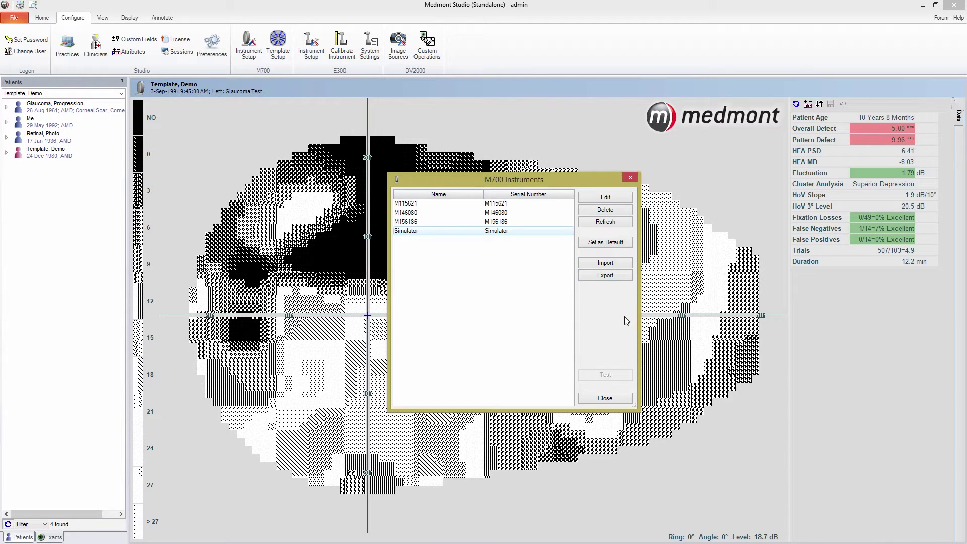
left_click(604, 398)
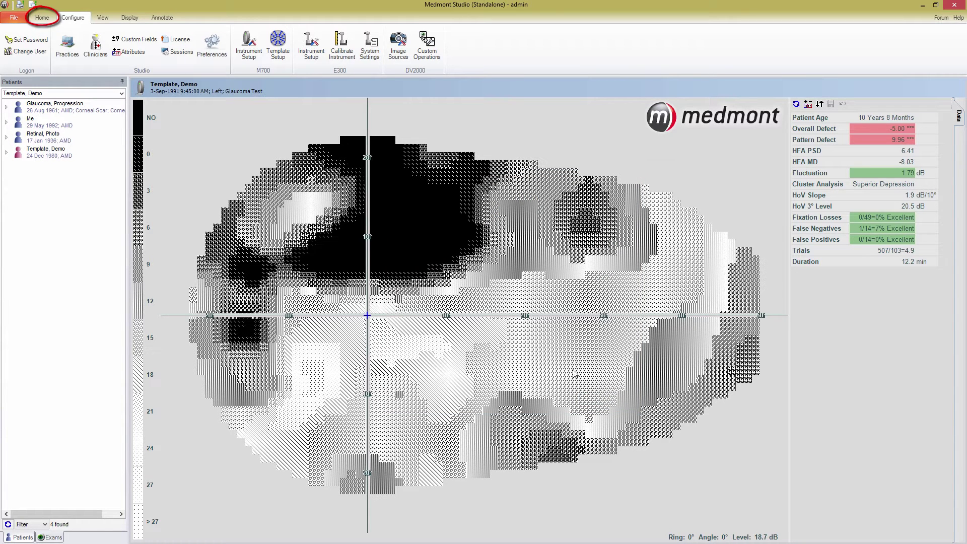
Return to the Home commands and expand Template, Demo to list its exams from 1991 to 2015.
left_click(42, 17)
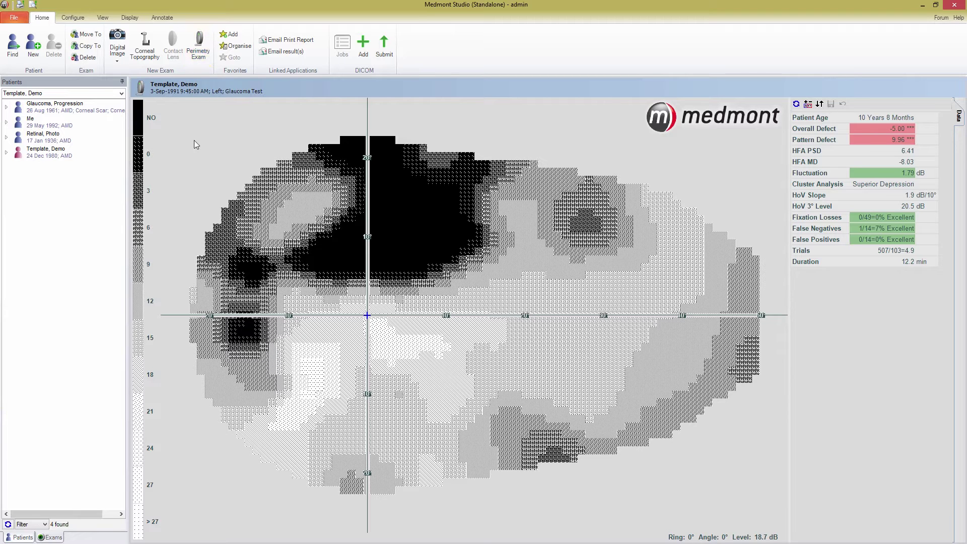
left_click(6, 152)
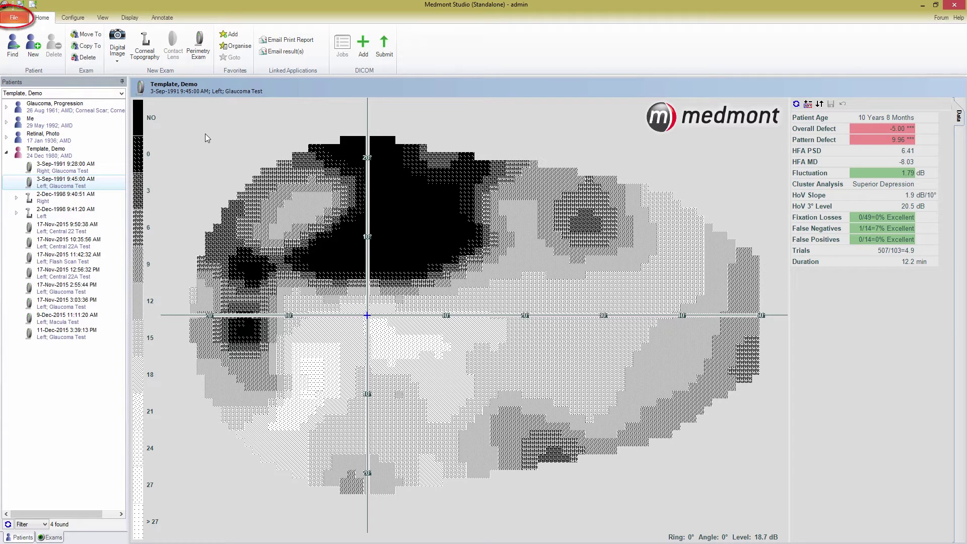
Dismiss the Medmont data import window from the file options without importing anything.
left_click(17, 19)
key("Escape")
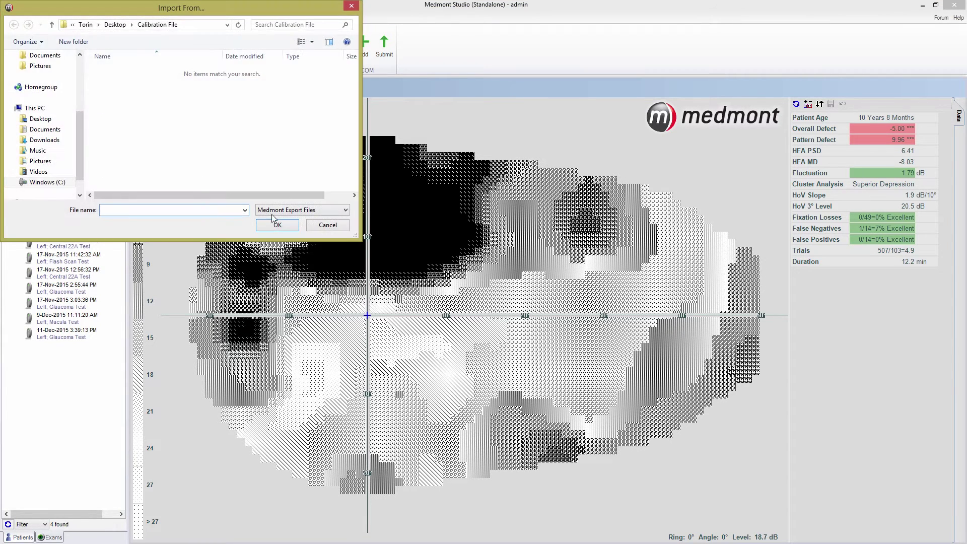
left_click(331, 229)
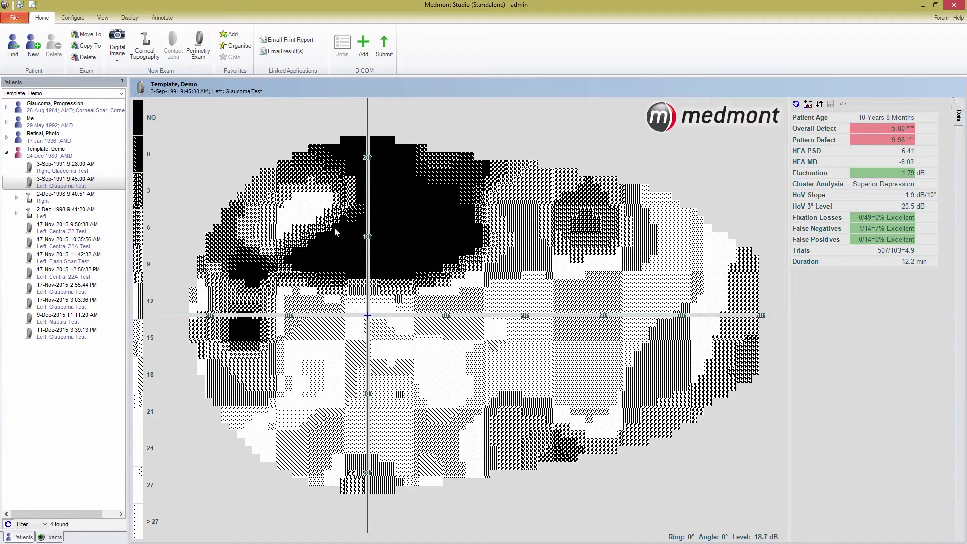
Start a new perimetry exam on the M146080 perimeter.
left_click(199, 45)
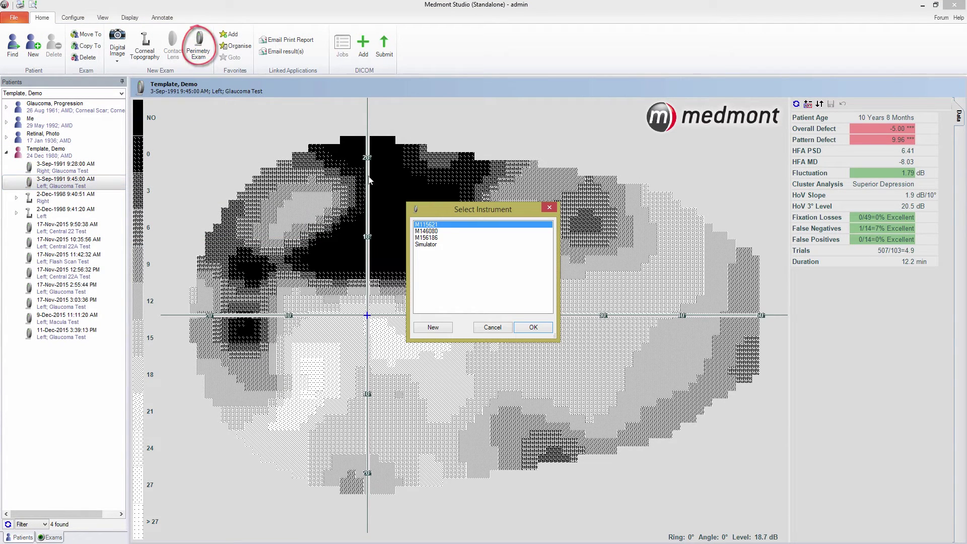
left_click(432, 232)
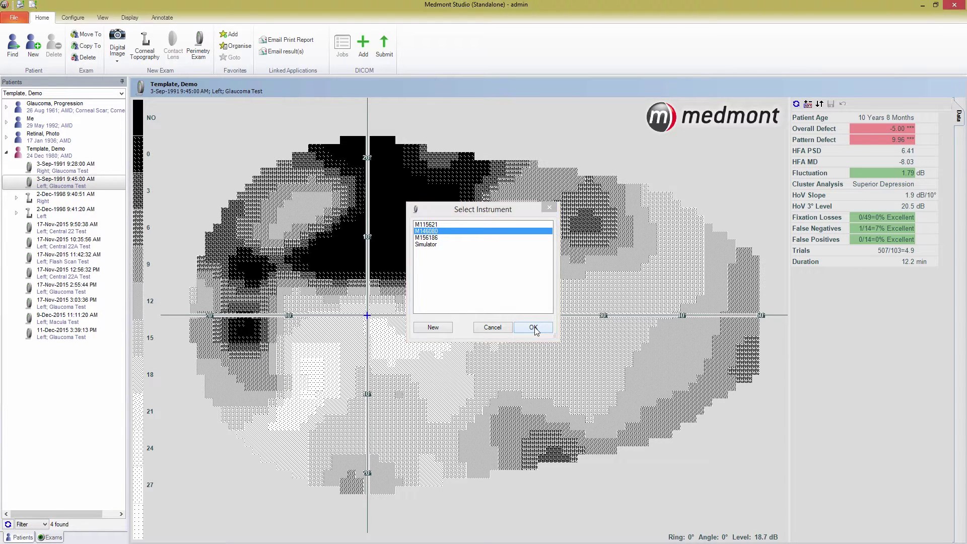
left_click(534, 329)
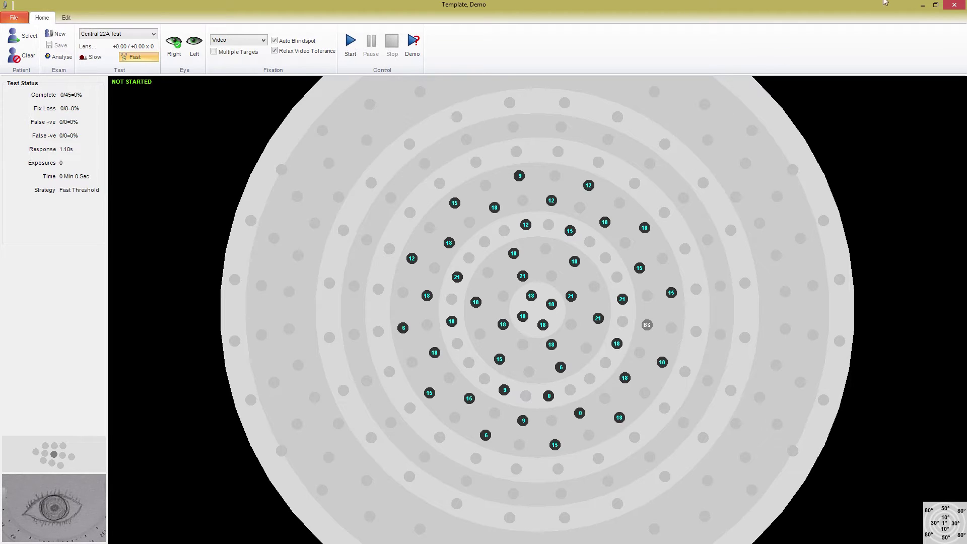
left_click(954, 5)
left_click(17, 60)
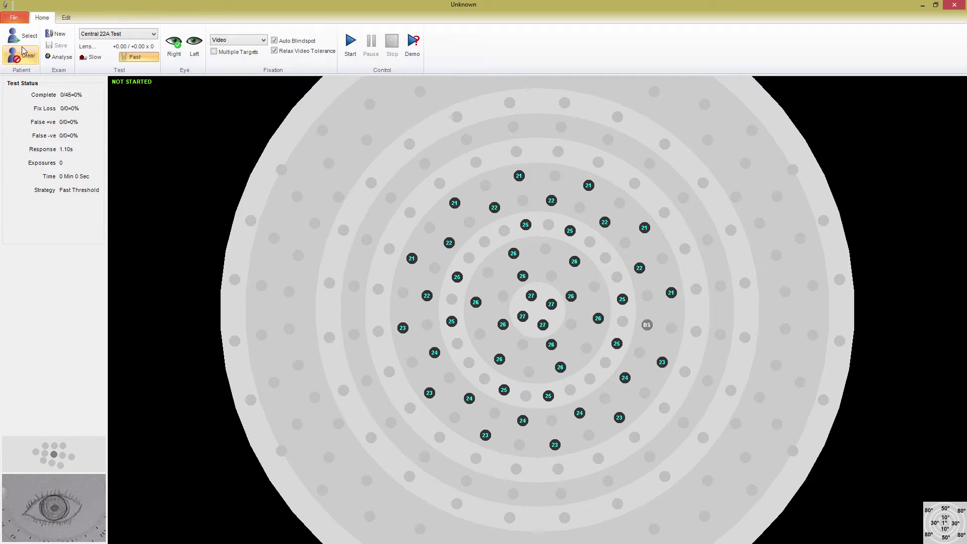
Search patients for 'Glaucom', load the match, then clear it so the test shows Unknown.
left_click(24, 42)
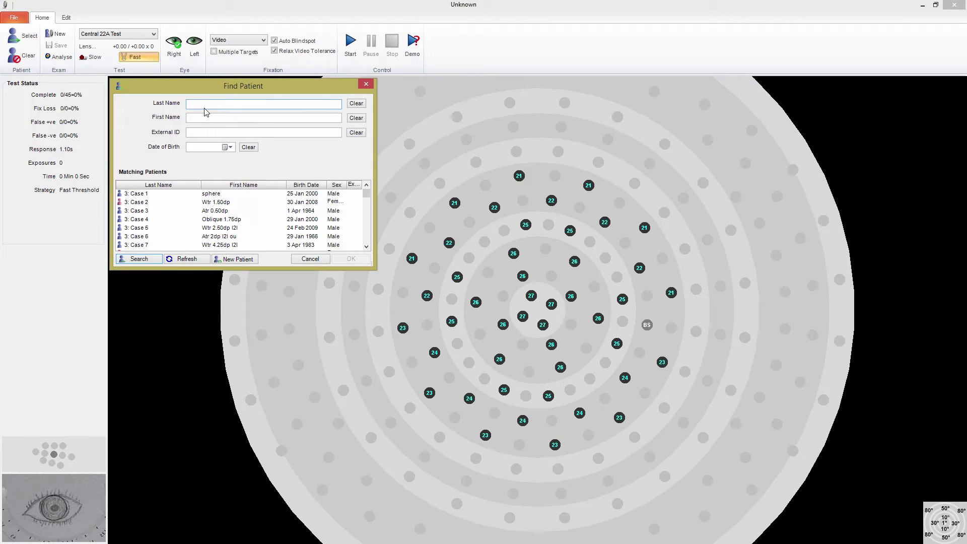
type("Glaucoma")
key("Return")
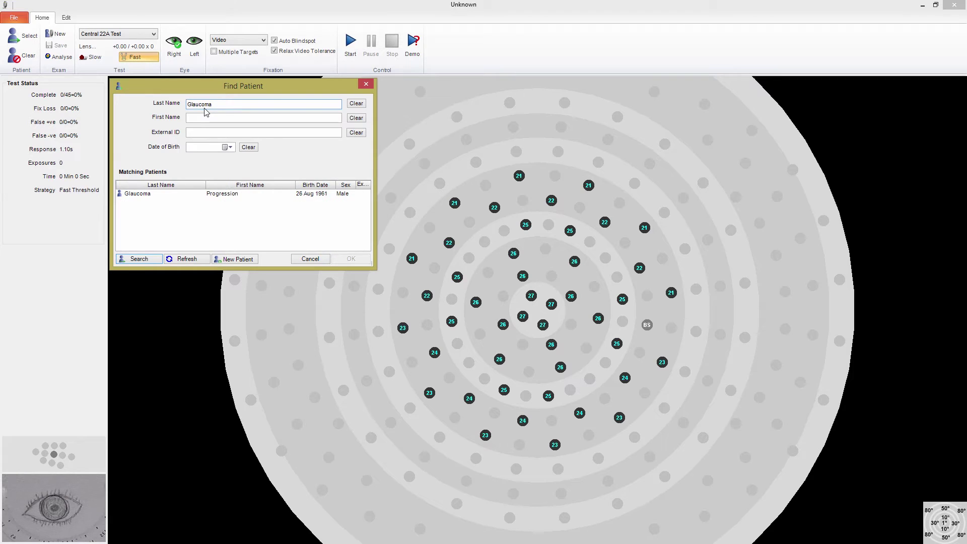
left_click(190, 195)
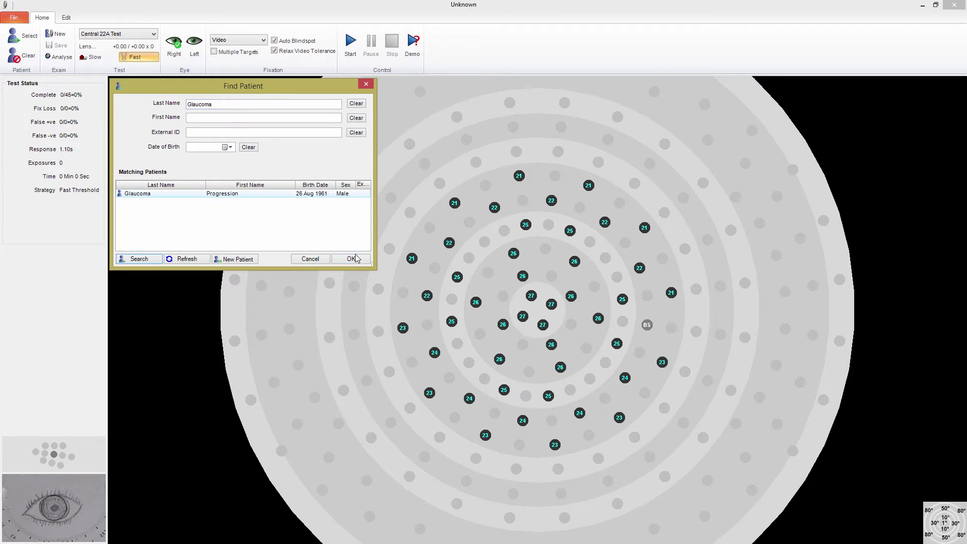
left_click(365, 264)
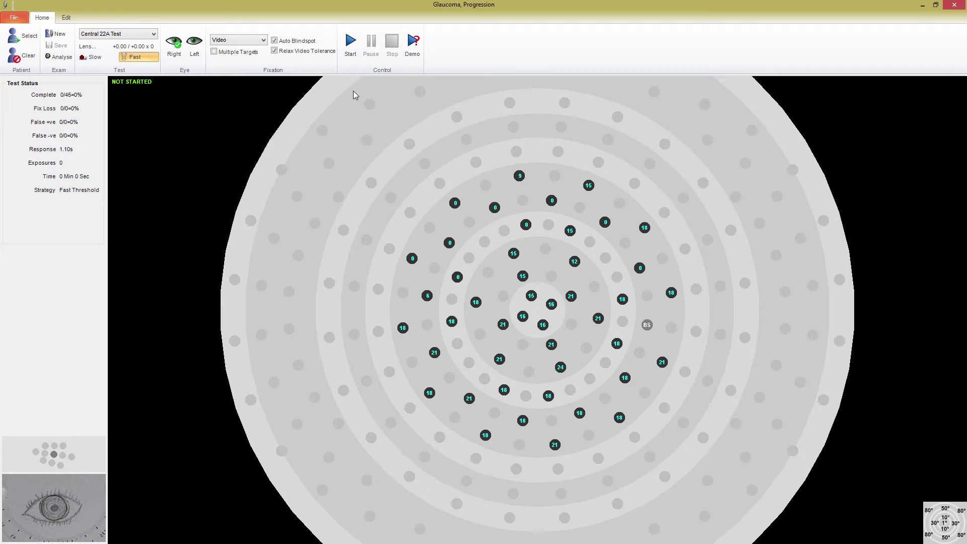
left_click(23, 55)
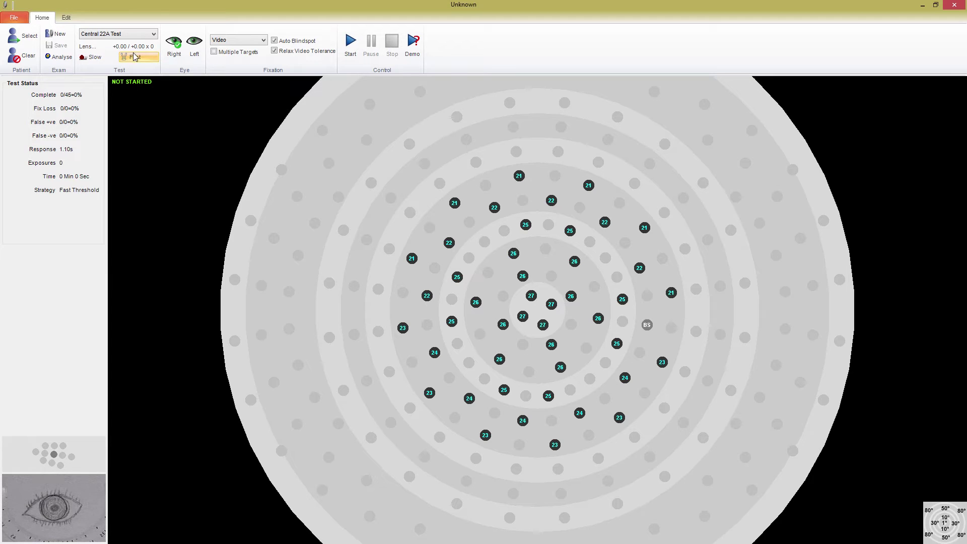
Select the Central 22 Test with Video fixation monitoring and start it.
left_click(153, 36)
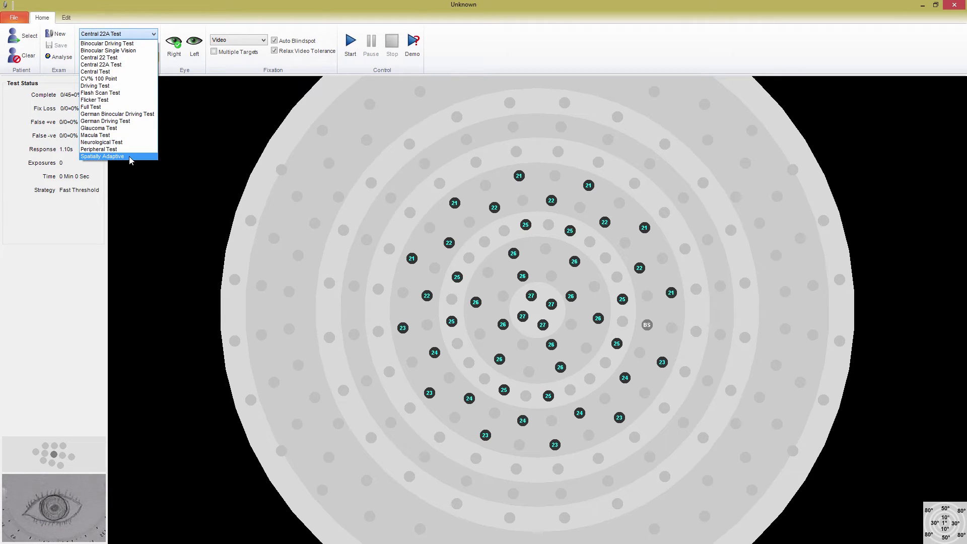
left_click(133, 58)
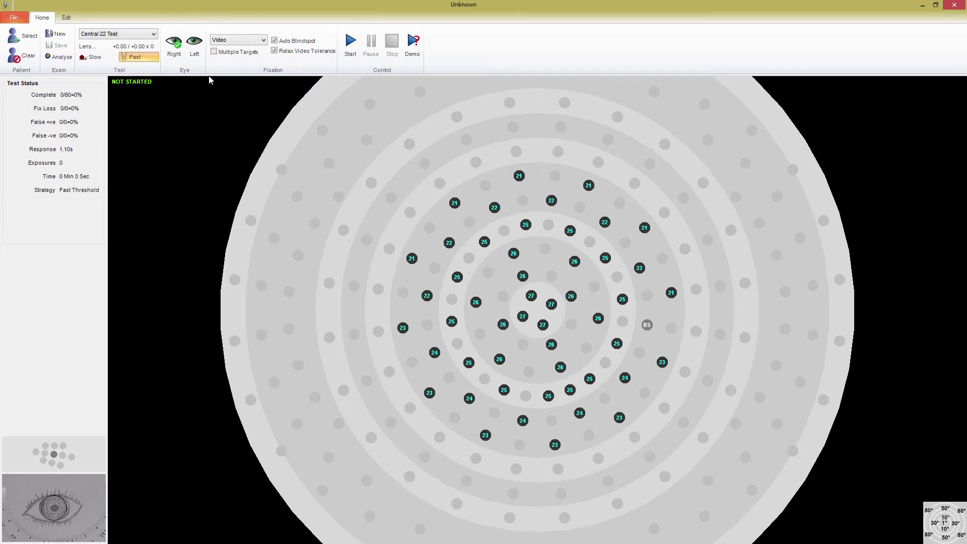
left_click(262, 42)
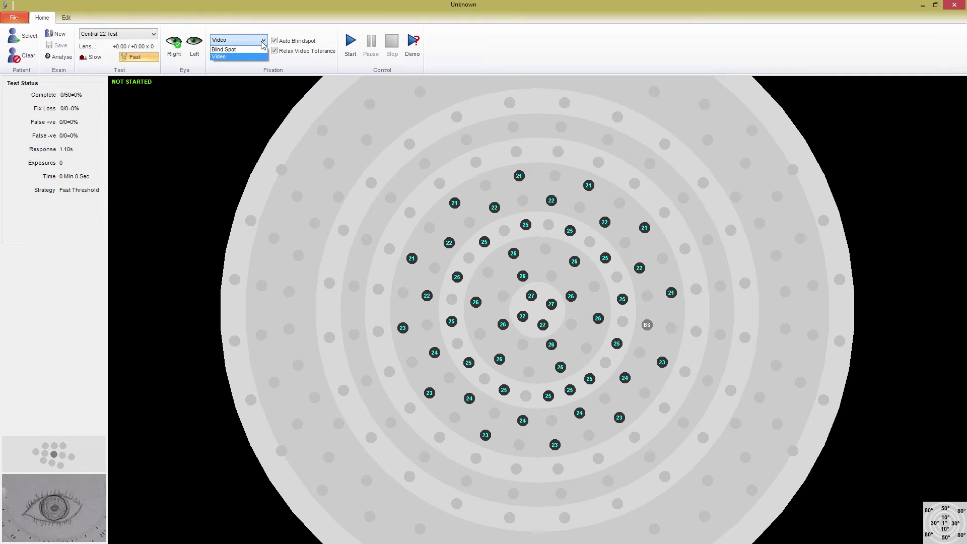
left_click(262, 42)
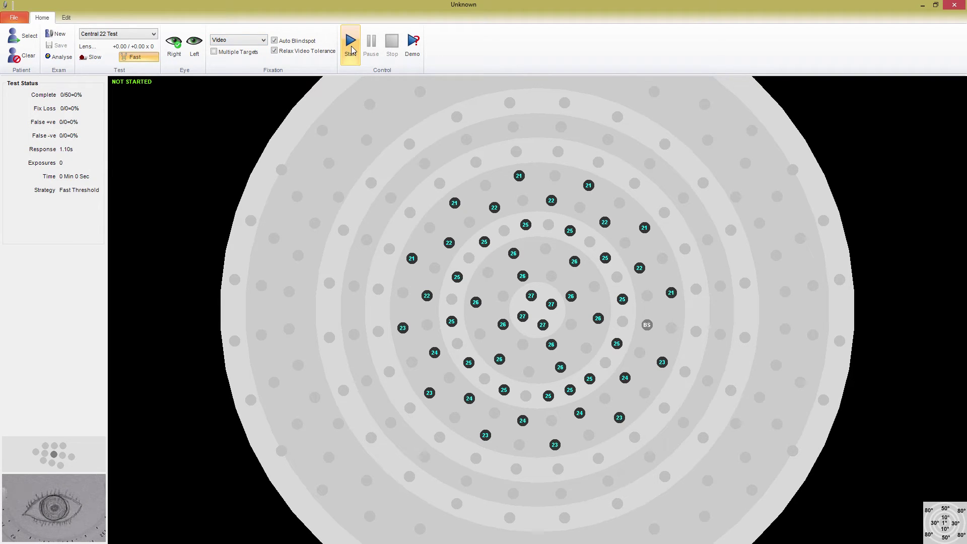
left_click(351, 50)
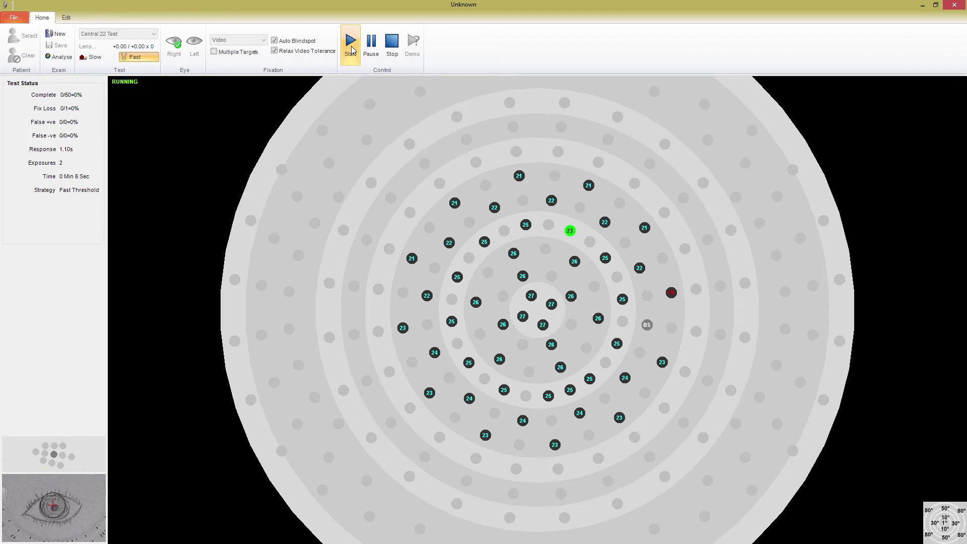
Pause the running Central 22 test, then resume it.
left_click(371, 46)
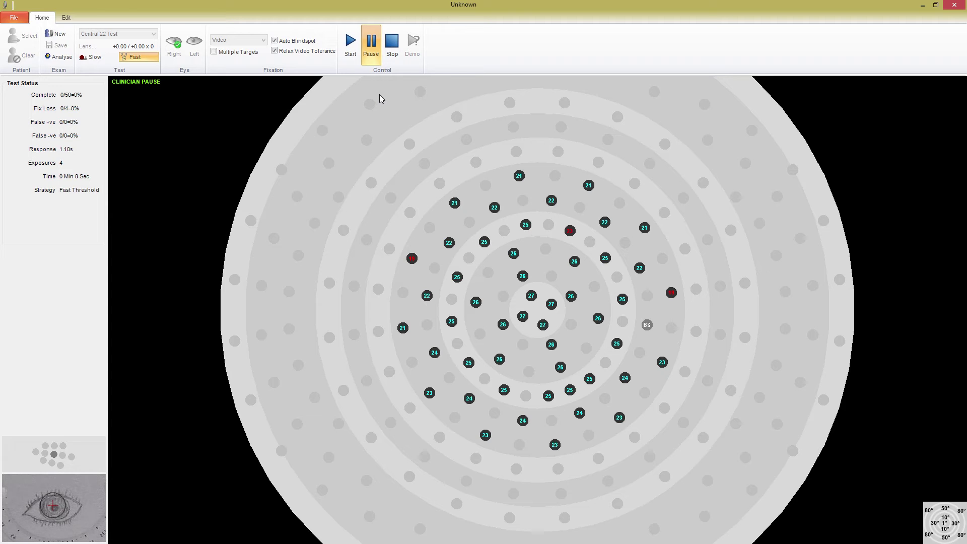
left_click(353, 58)
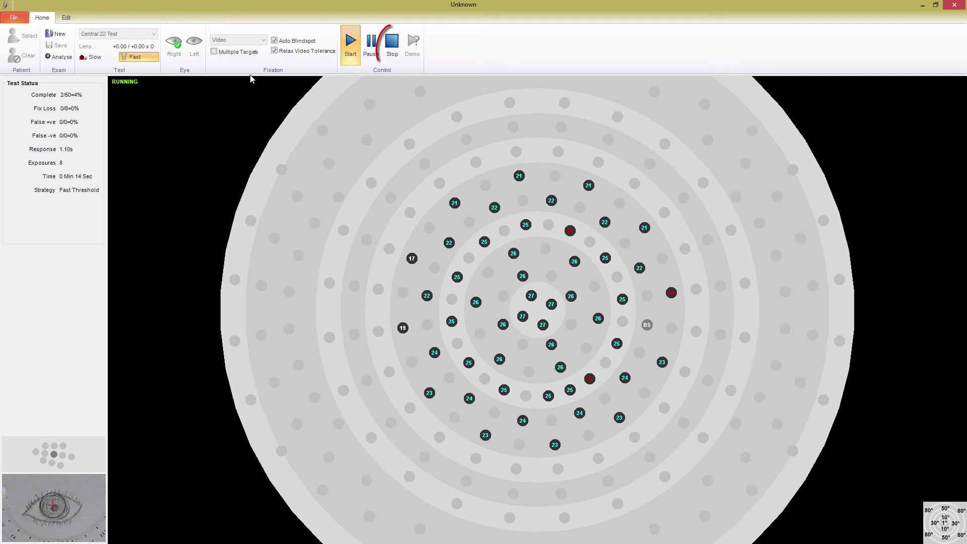
Stop the Central 22 test, confirm the cancellation and discard it without saving.
left_click(393, 45)
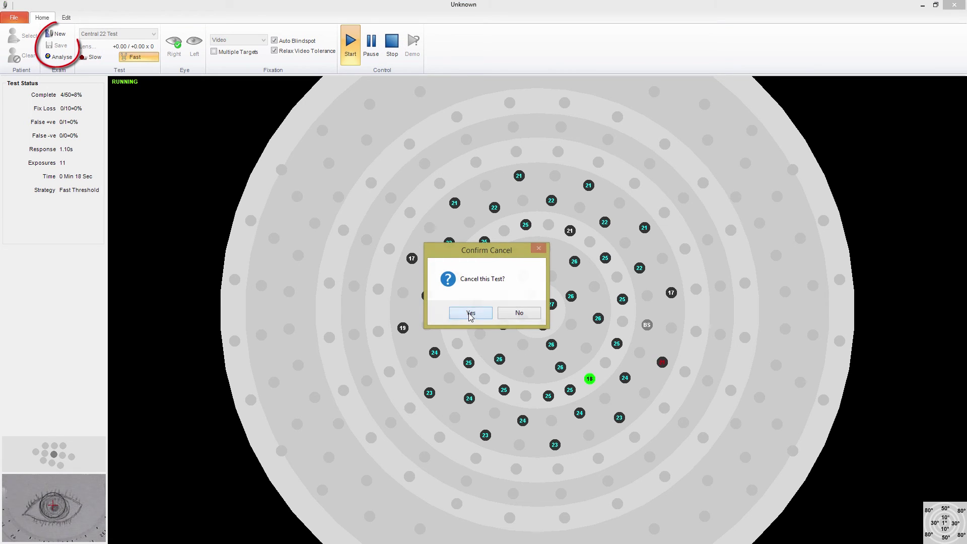
left_click(470, 314)
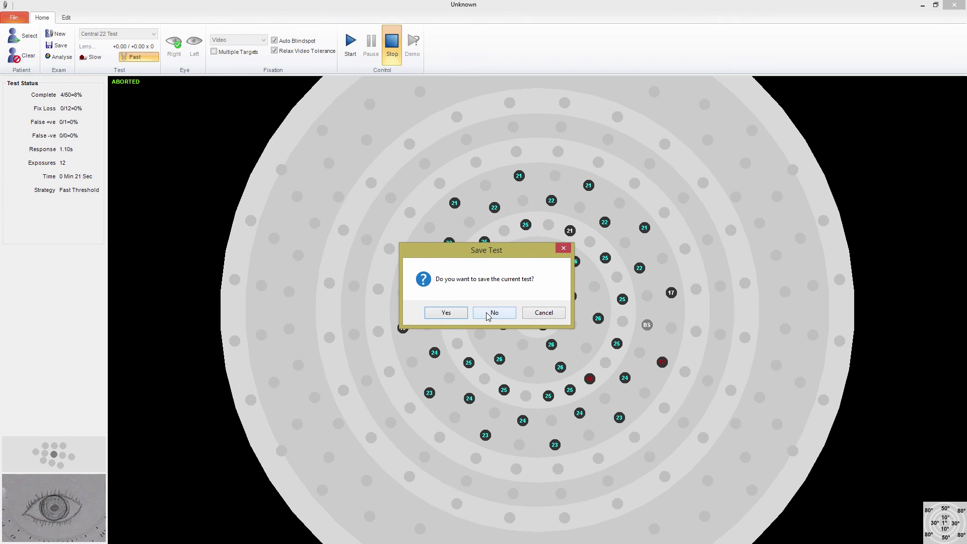
left_click(487, 314)
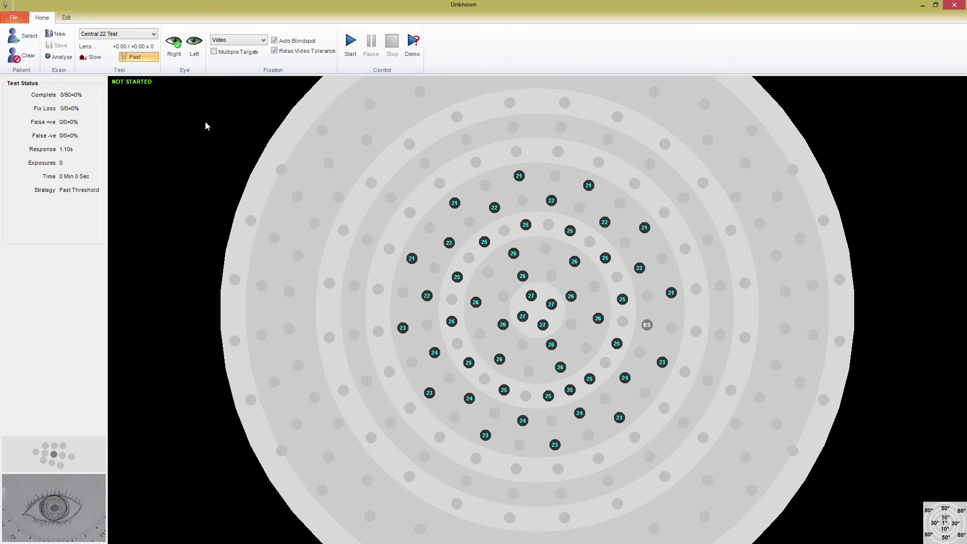